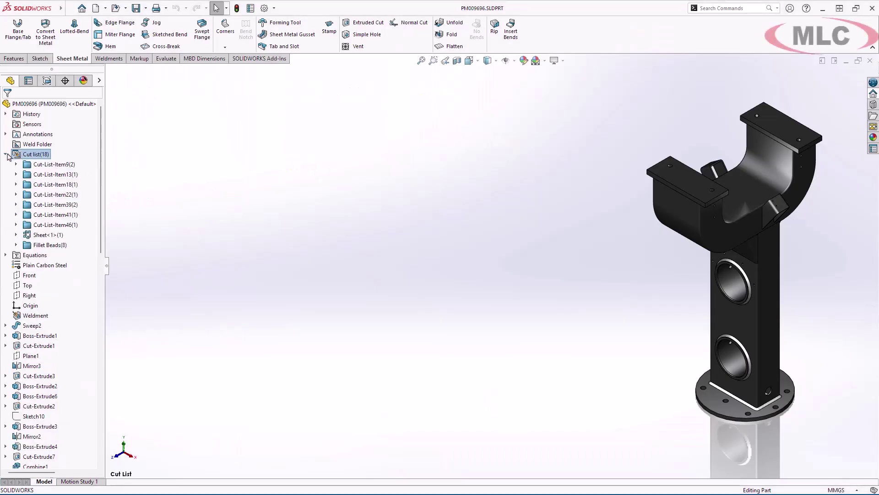
# Add a custom Process property with value Waterjet to the Sheet<1> cut-list properties.
pyautogui.rightClick(59, 234)
pyautogui.click(86, 250)
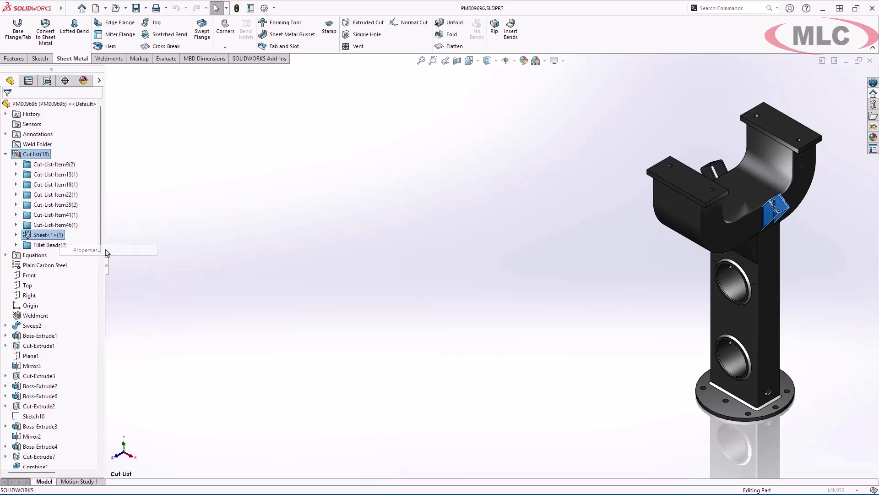
pyautogui.click(299, 359)
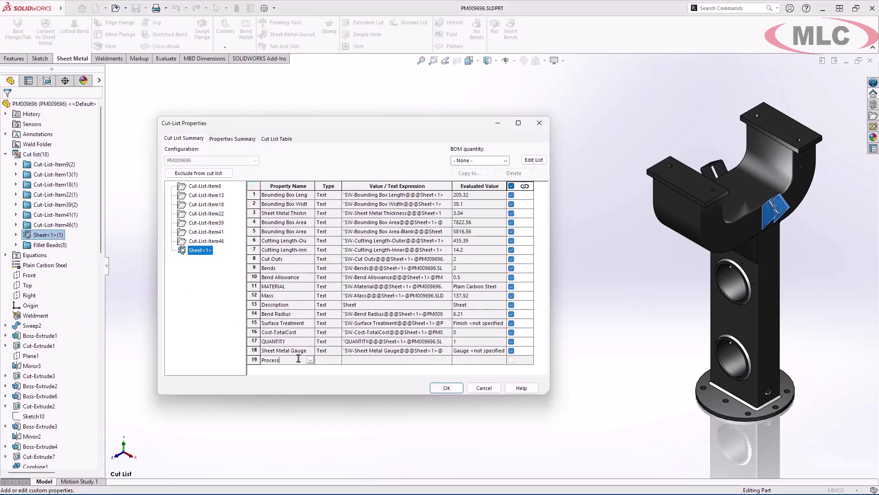
pyautogui.press('Tab')
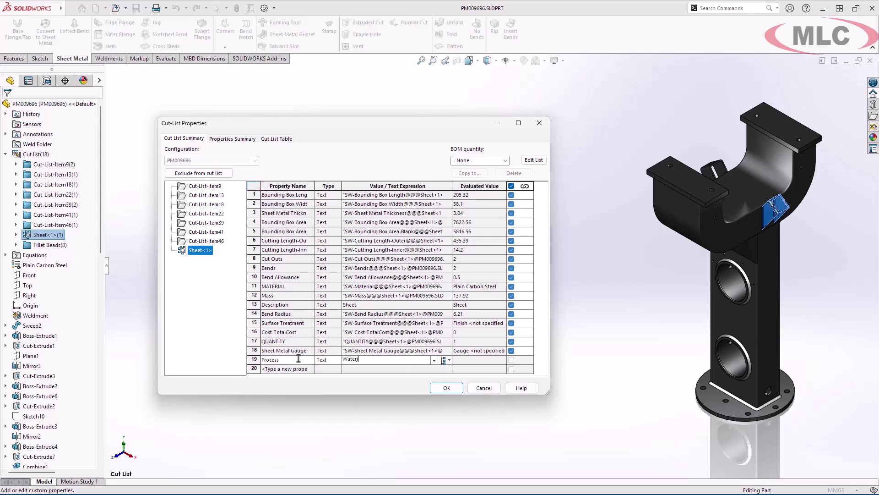
pyautogui.press('Return')
pyautogui.click(255, 359)
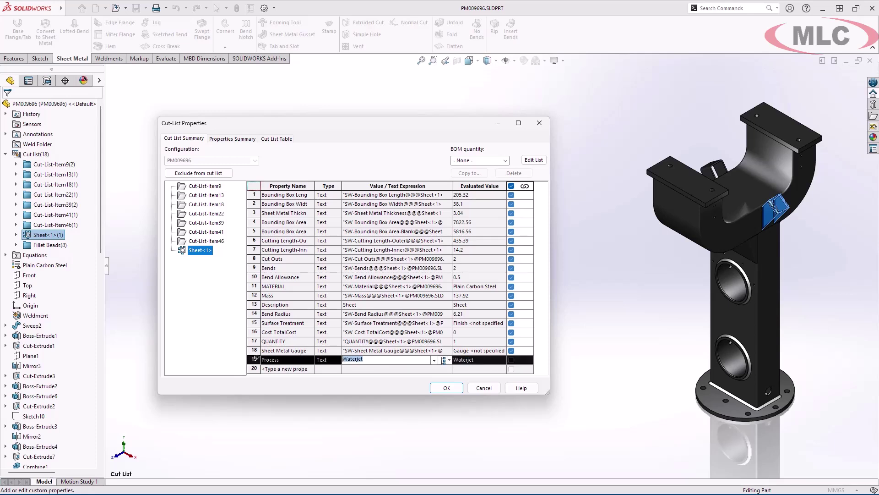
pyautogui.click(470, 174)
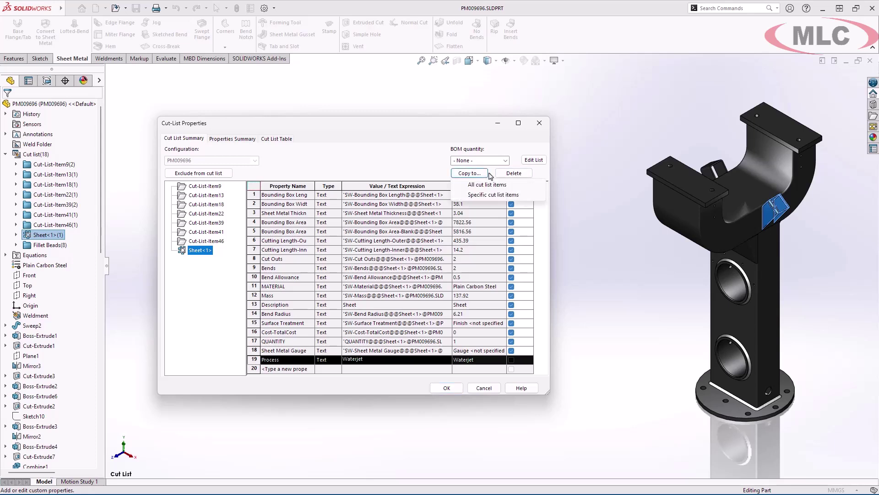
# Copy Process to all cut list items, then review items up to Cut-List-Item9.
pyautogui.click(524, 187)
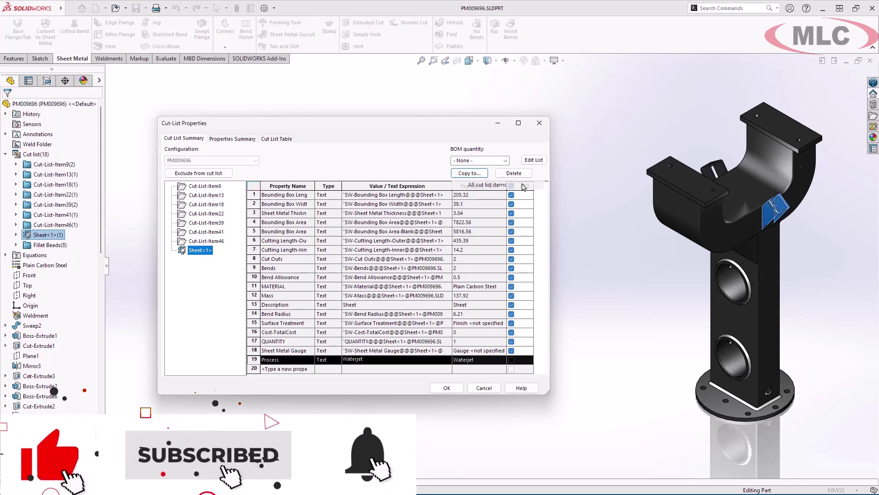
pyautogui.click(219, 232)
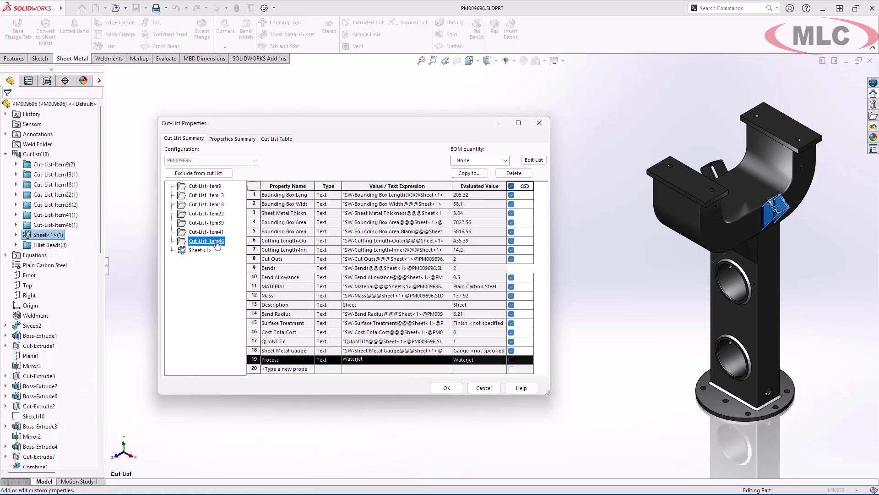
pyautogui.click(218, 223)
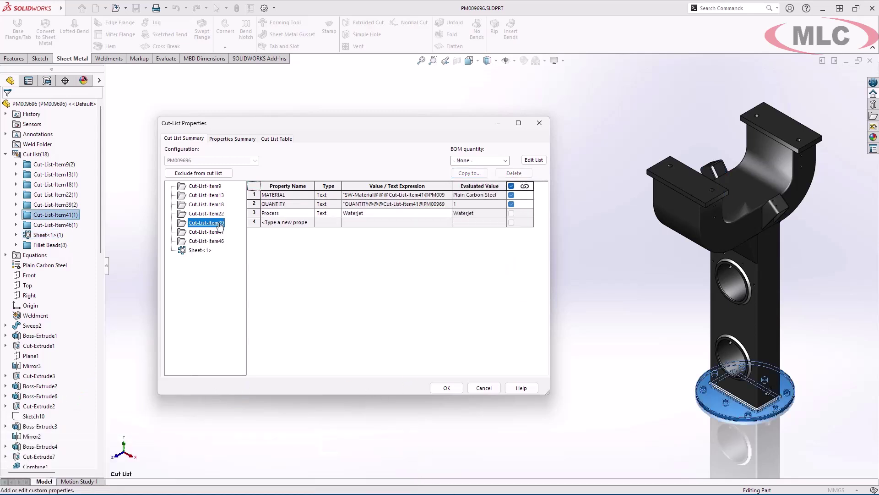
pyautogui.click(219, 213)
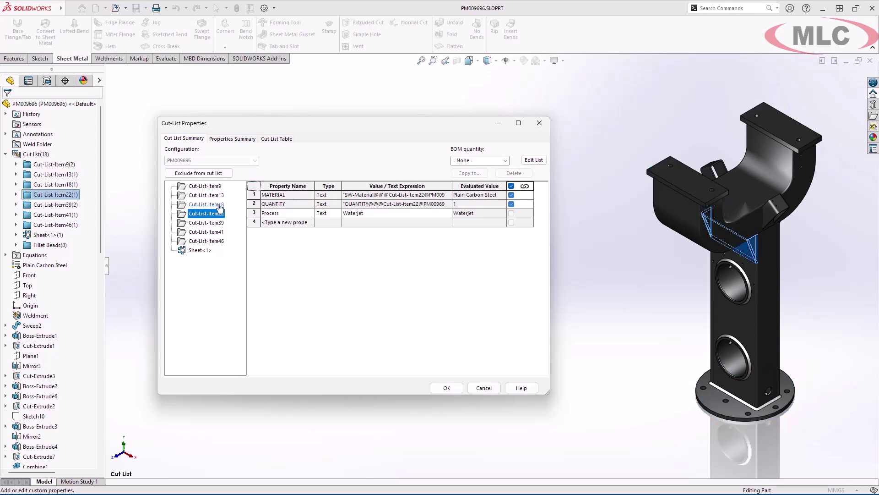
pyautogui.click(219, 205)
pyautogui.click(219, 197)
pyautogui.click(219, 187)
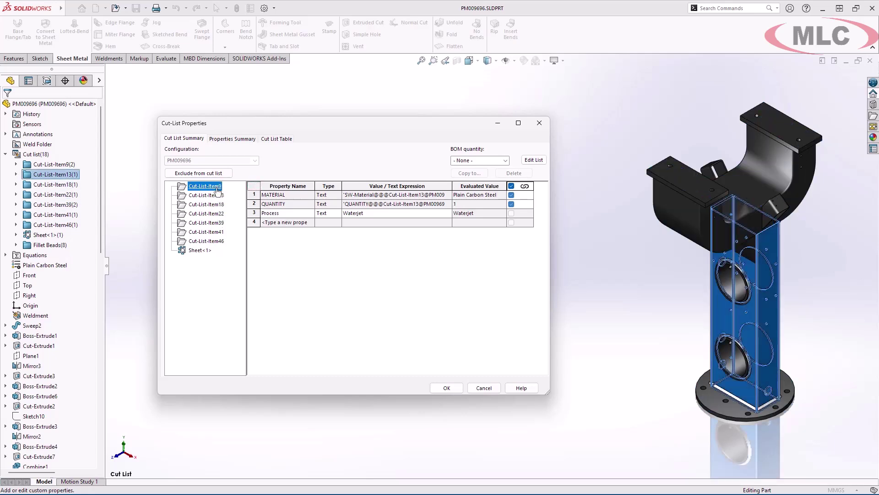
# Change Cut-List-Item9's Process to Bandsaw and overwrite it onto Cut-List-Item13 and Item18.
pyautogui.click(387, 215)
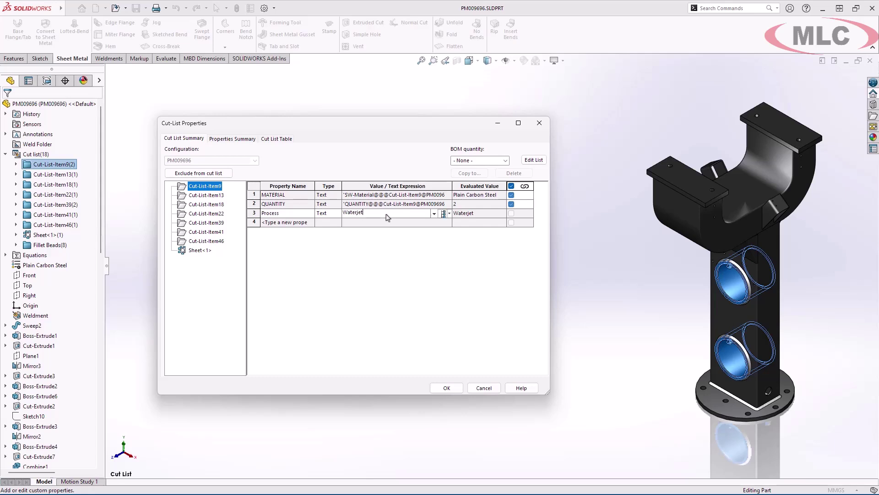
pyautogui.write('Bandsaw')
pyautogui.click(261, 214)
pyautogui.click(468, 174)
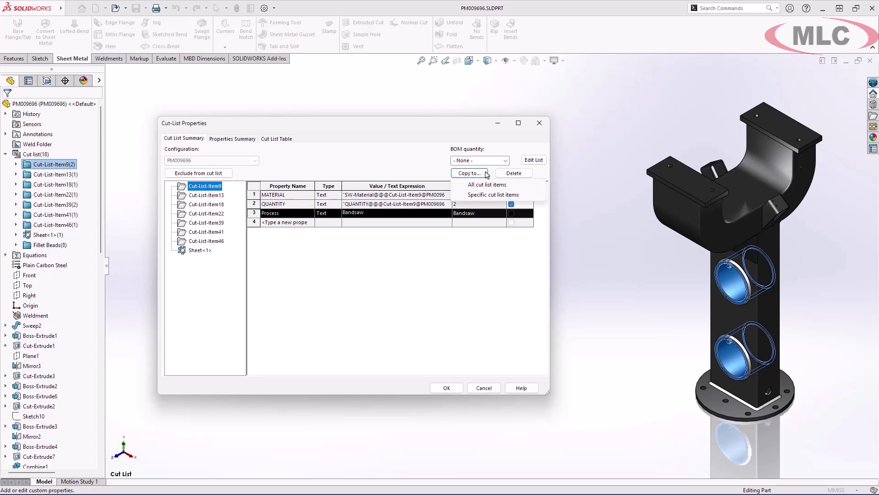
pyautogui.click(493, 194)
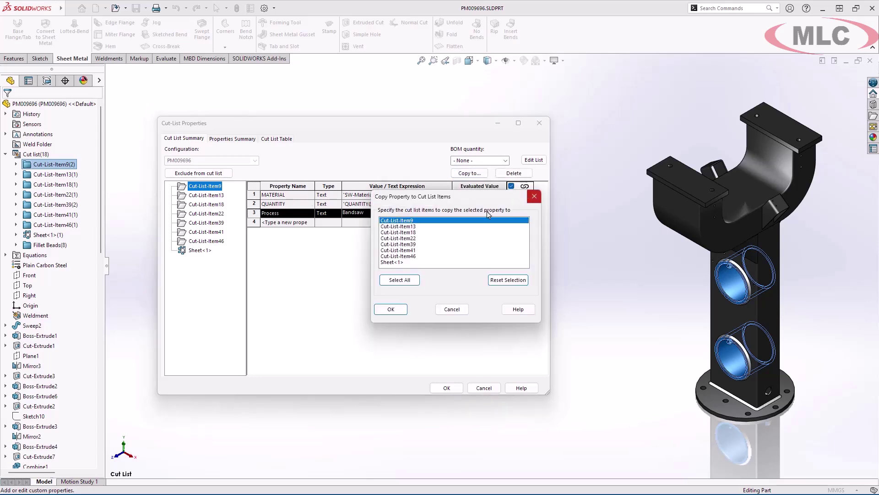
pyautogui.click(425, 226)
pyautogui.click(423, 232)
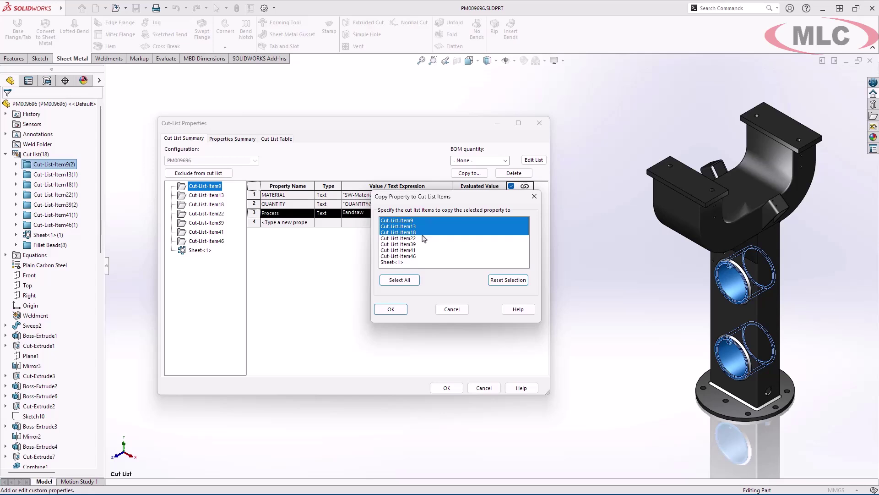
pyautogui.click(403, 308)
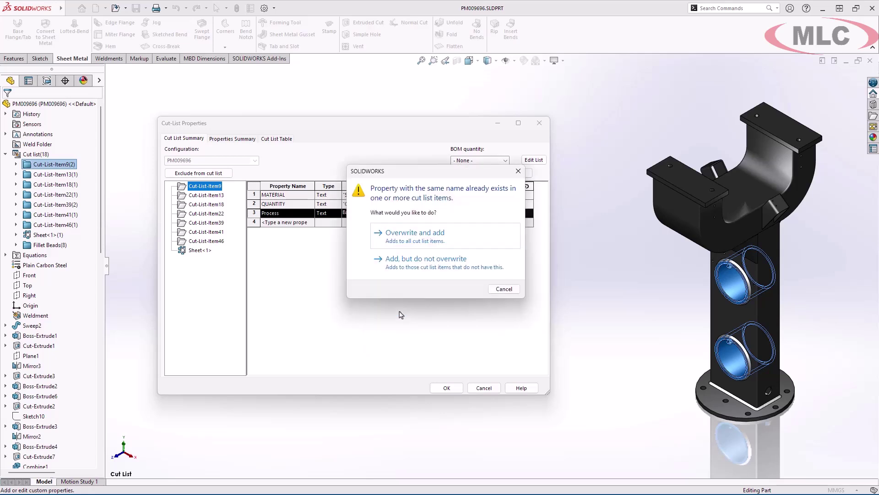
pyautogui.click(487, 238)
# Verify Items 13 and 18 read Bandsaw and Item22 Waterjet, then apply and close.
pyautogui.click(206, 196)
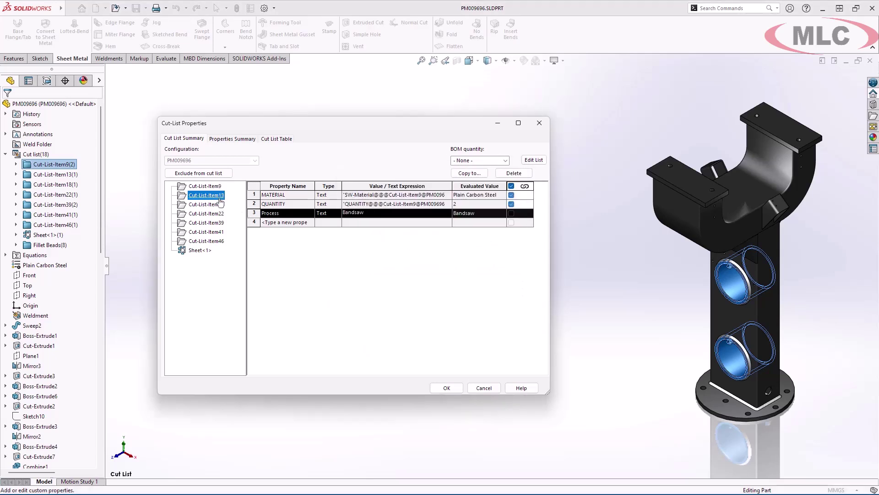
pyautogui.click(207, 204)
pyautogui.click(207, 213)
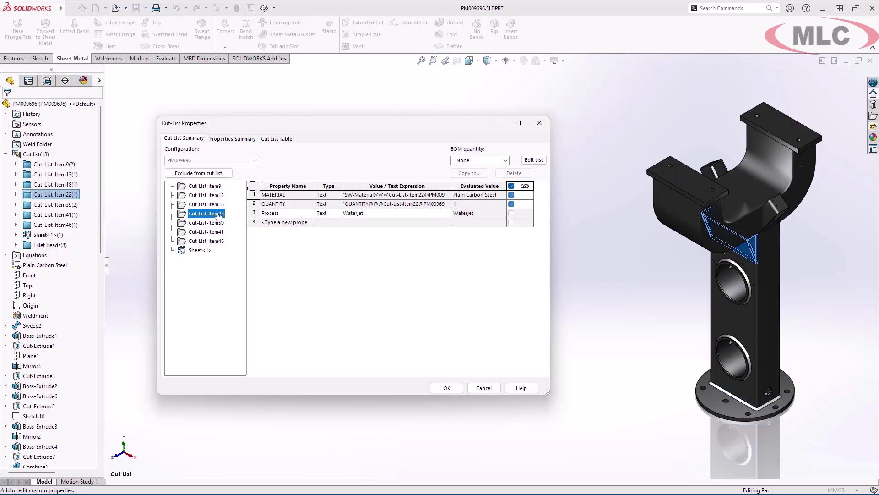
pyautogui.click(449, 387)
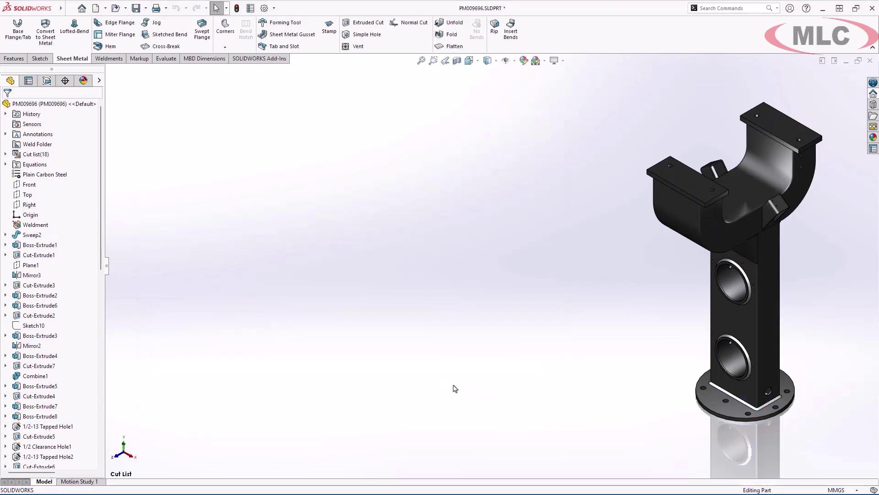
# Switch to the isometric view and flatten the sheet-metal piece into its flat pattern.
pyautogui.press('space')
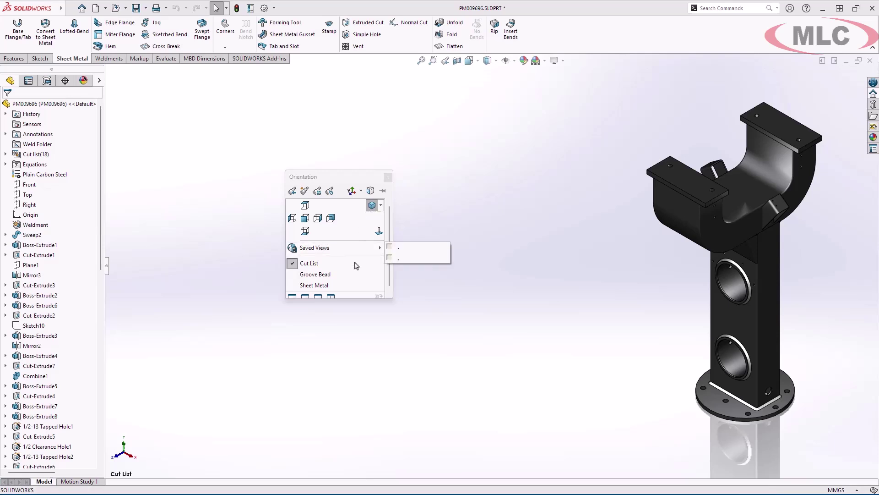
pyautogui.click(350, 288)
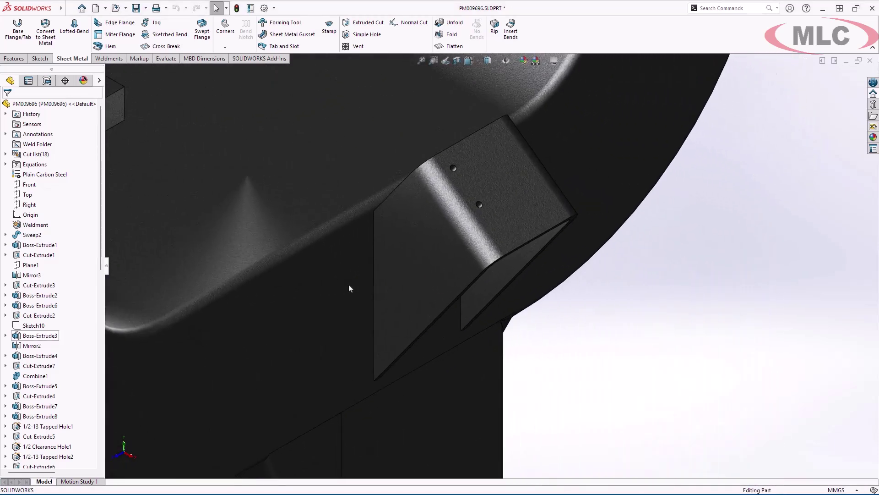
pyautogui.click(454, 46)
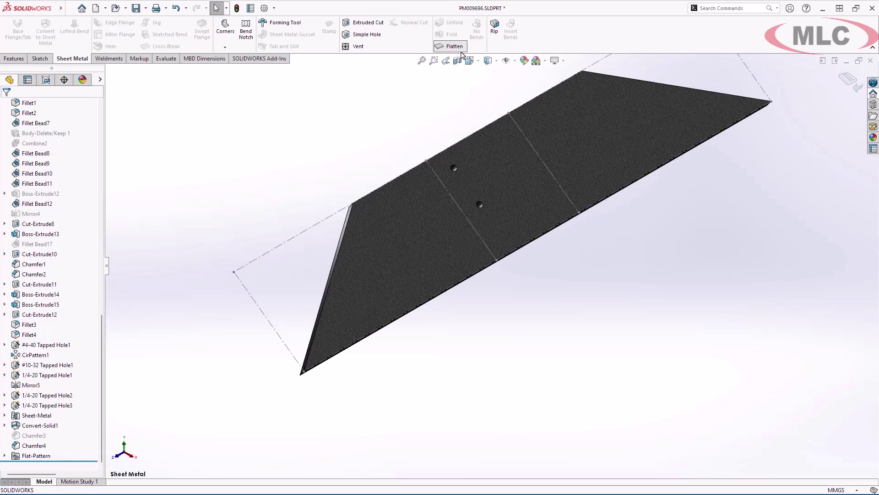
# Start a bend notch on all bend lines, trying circular and rectangular shapes before keeping Triangular.
pyautogui.click(245, 49)
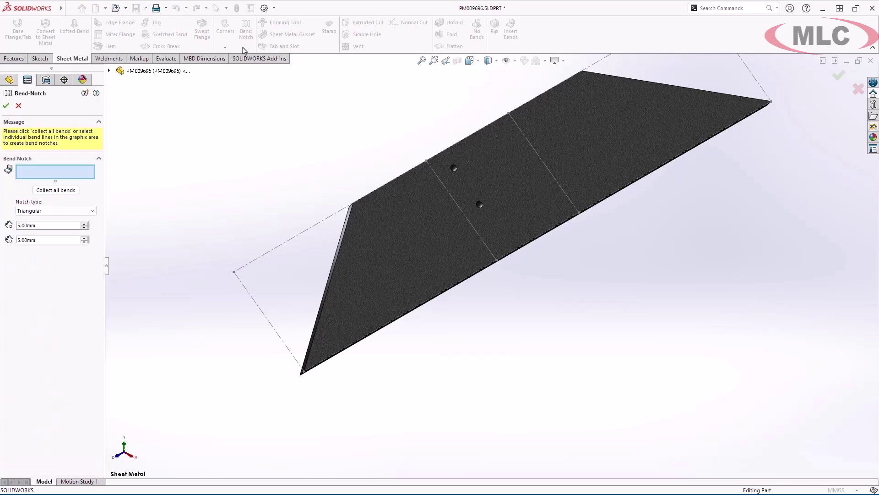
pyautogui.click(73, 189)
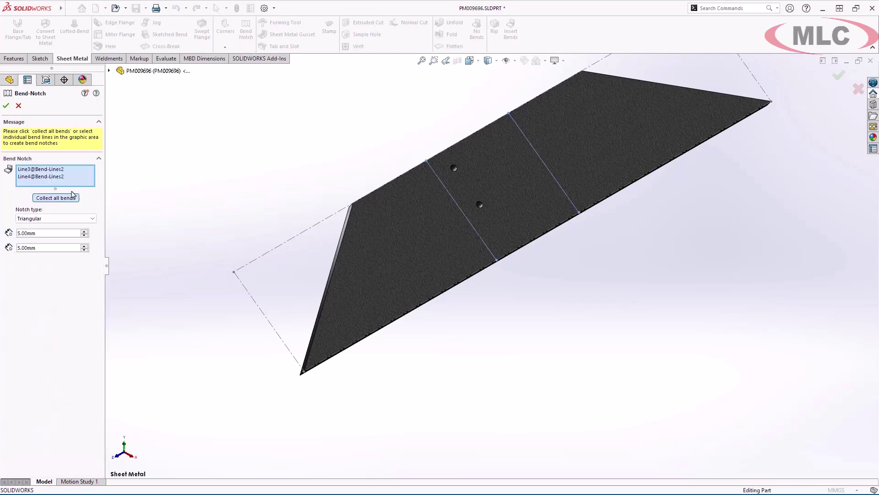
pyautogui.click(92, 218)
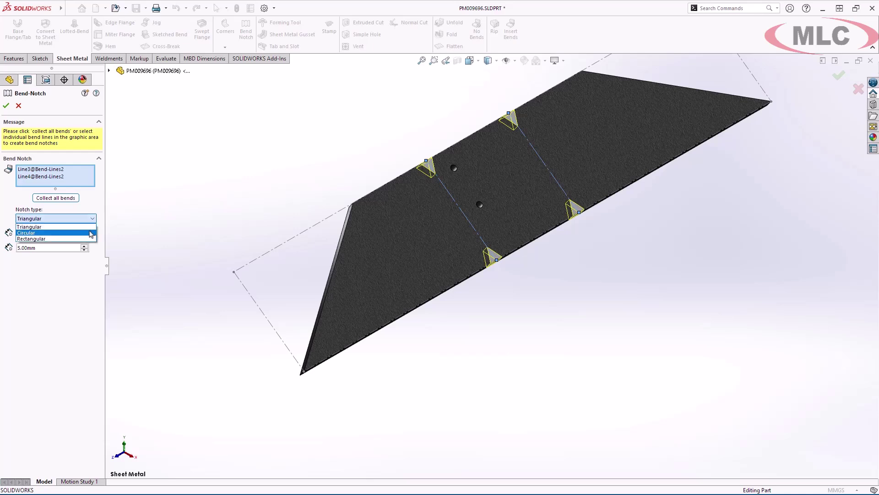
pyautogui.click(91, 224)
pyautogui.click(92, 218)
pyautogui.click(91, 224)
pyautogui.click(93, 220)
pyautogui.click(92, 238)
pyautogui.click(84, 235)
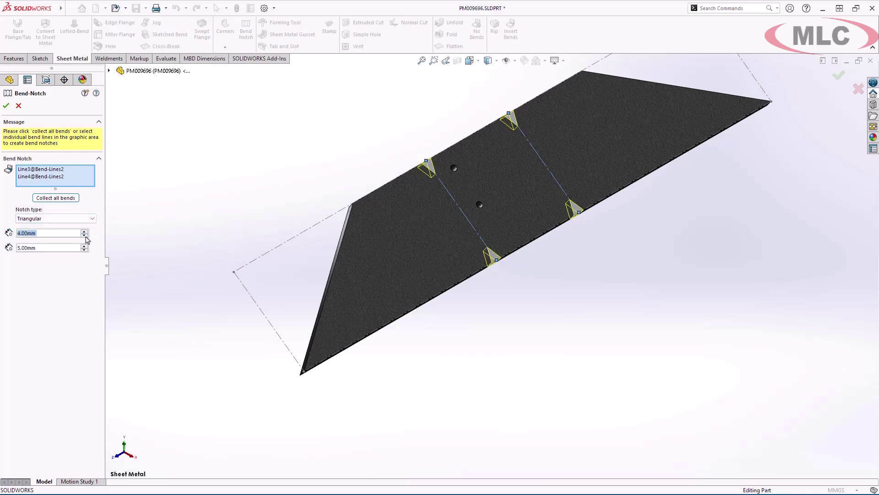
# Set the notch size to 3.00mm, create Bend-Notch1, and fold the part back.
pyautogui.click(85, 250)
pyautogui.click(85, 249)
pyautogui.click(7, 106)
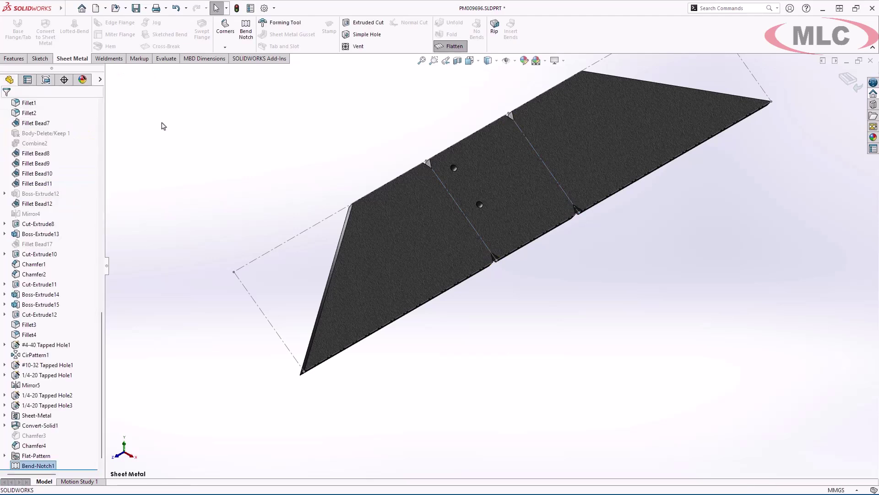
pyautogui.click(460, 51)
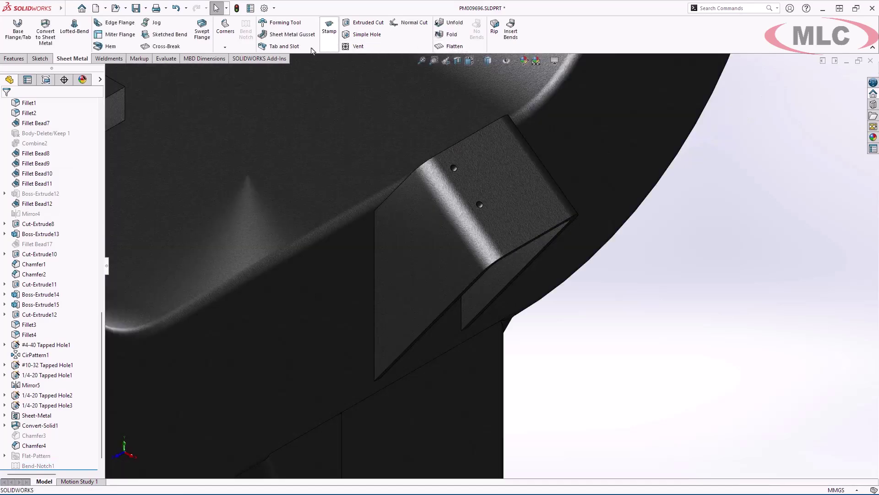
# Define the first tab group on a gusset edge with plate slot face and equal end offsets.
pyautogui.click(284, 46)
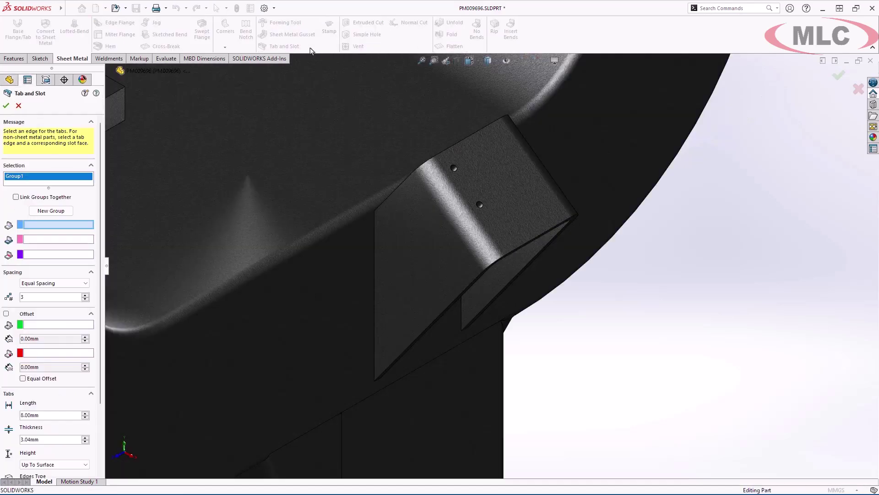
pyautogui.click(374, 253)
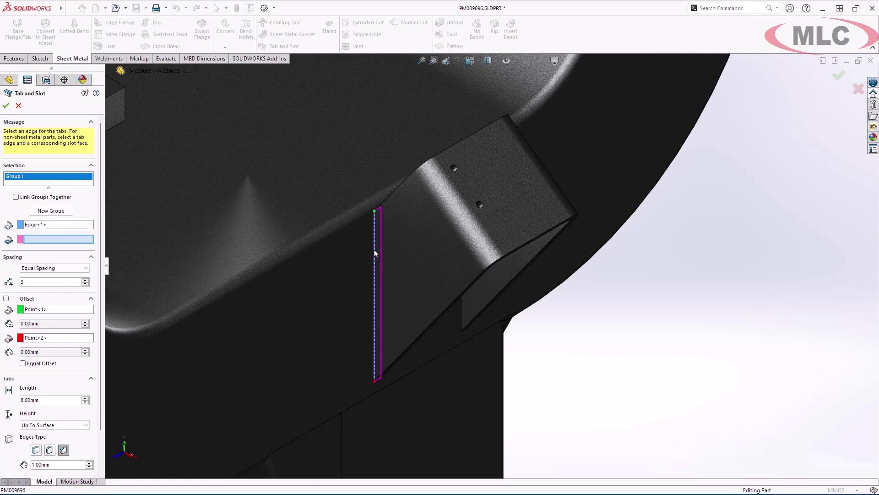
pyautogui.rightClick(330, 277)
pyautogui.click(347, 301)
pyautogui.click(347, 305)
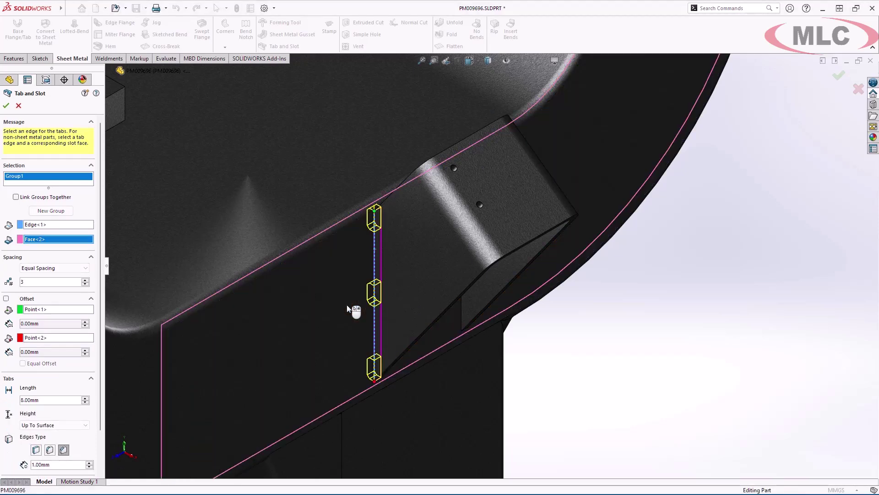
pyautogui.click(6, 299)
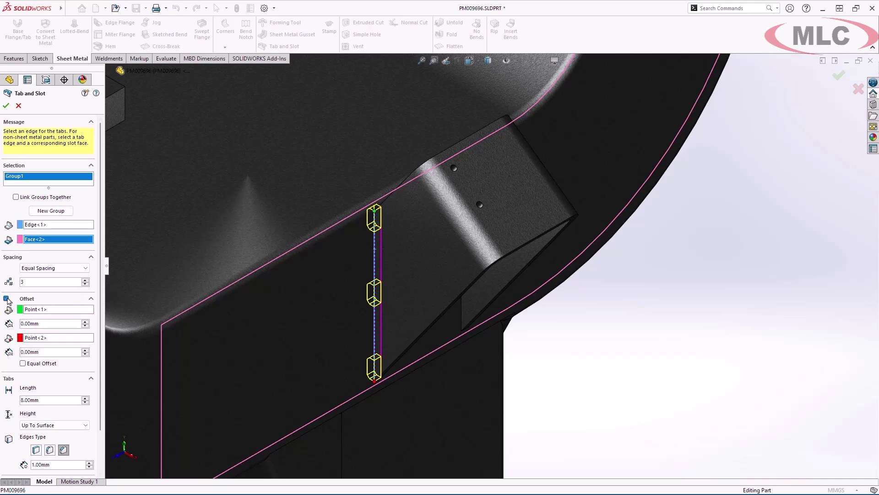
pyautogui.click(58, 364)
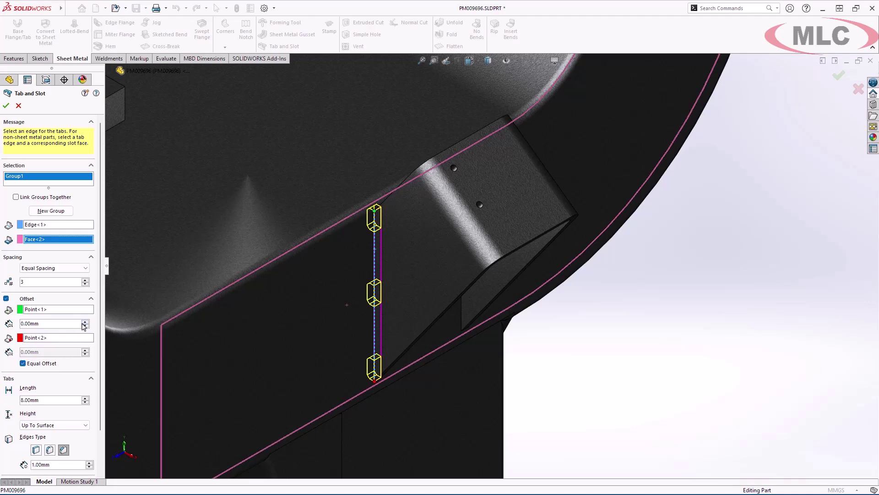
# Add a second tab group on the other gusset edge with its plate slot face.
pyautogui.click(68, 213)
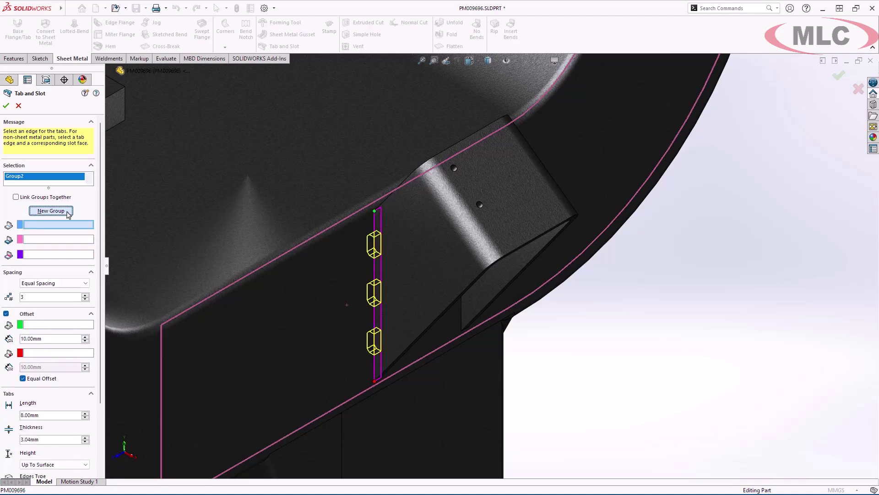
pyautogui.click(460, 315)
pyautogui.rightClick(304, 316)
pyautogui.click(323, 341)
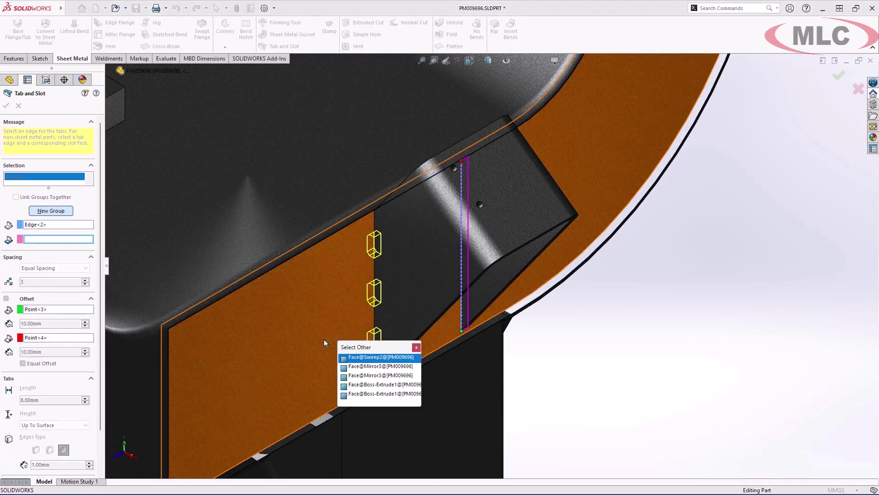
pyautogui.click(323, 339)
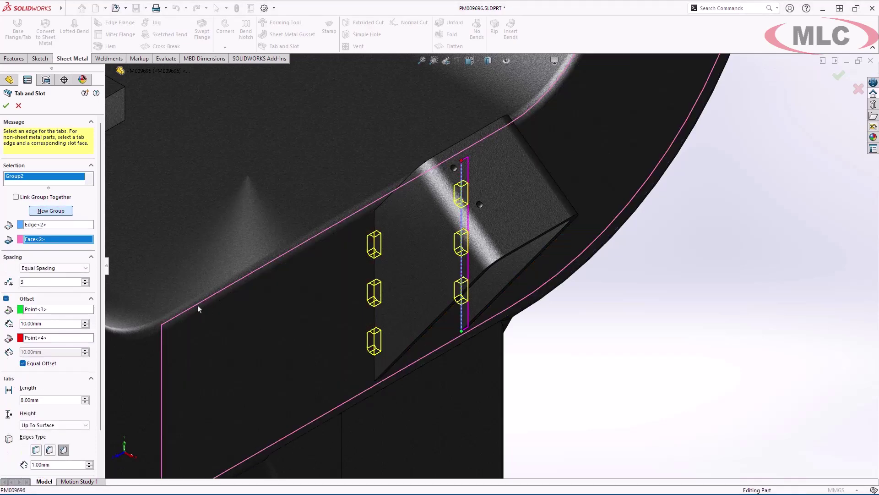
# Center-align tabs at 7.00mm spacing, skip the middle tab, and confirm the feature.
pyautogui.click(82, 269)
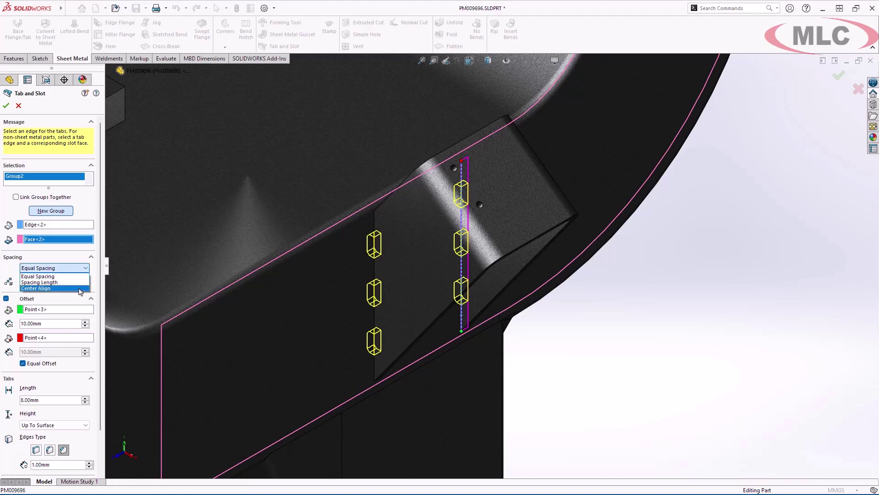
pyautogui.click(80, 288)
pyautogui.doubleClick(70, 295)
pyautogui.write('7.00mm')
pyautogui.press('Return')
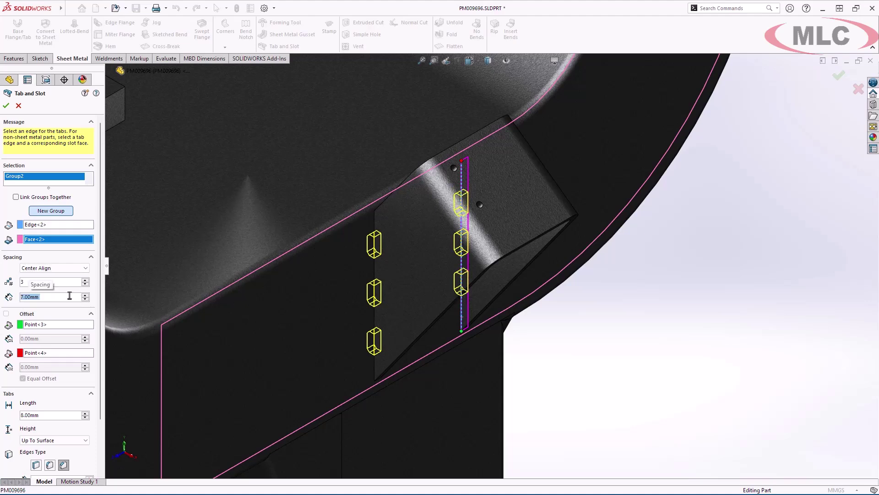
pyautogui.click(91, 314)
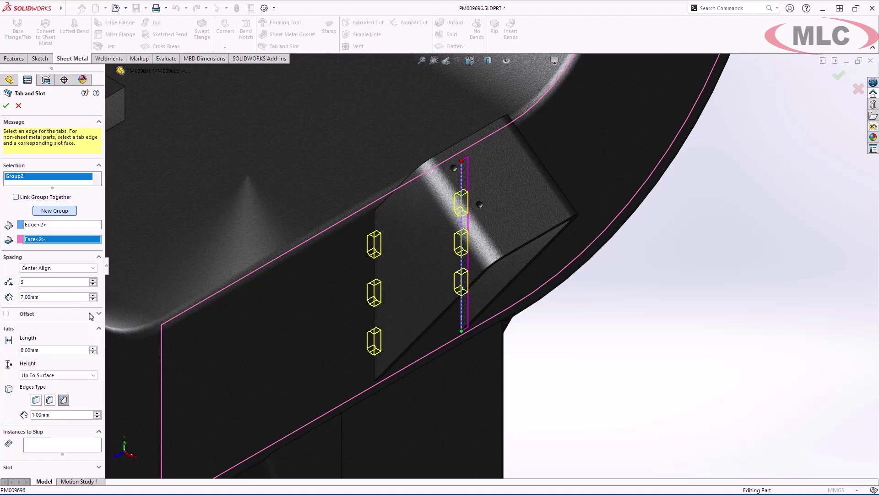
pyautogui.click(87, 443)
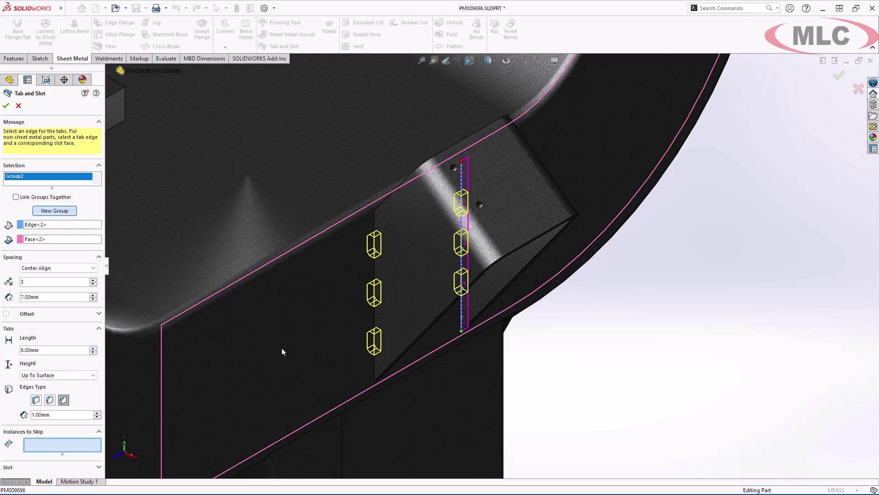
pyautogui.click(465, 245)
pyautogui.click(837, 76)
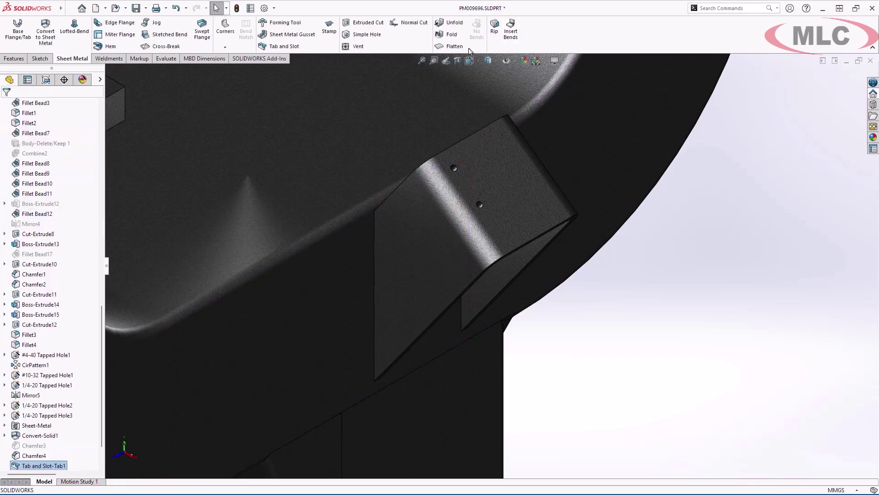
# Check the tab and slot joints in the flat pattern, then fold the part back.
pyautogui.click(468, 51)
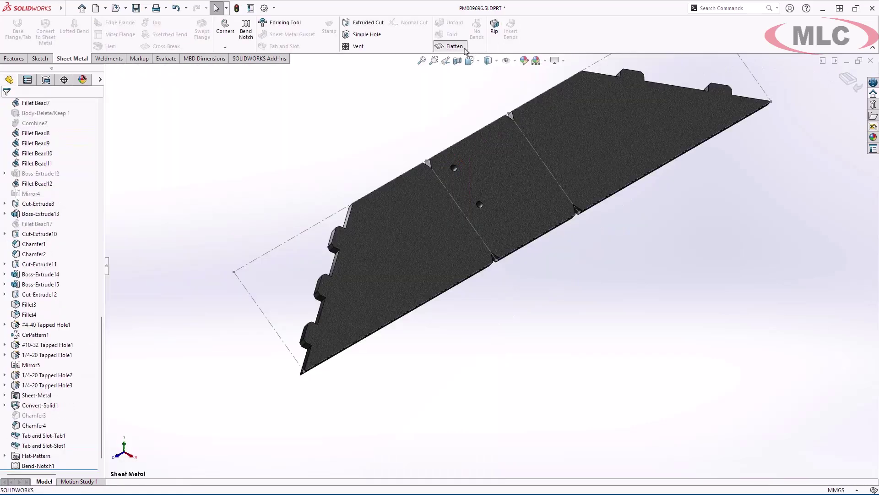
pyautogui.click(466, 48)
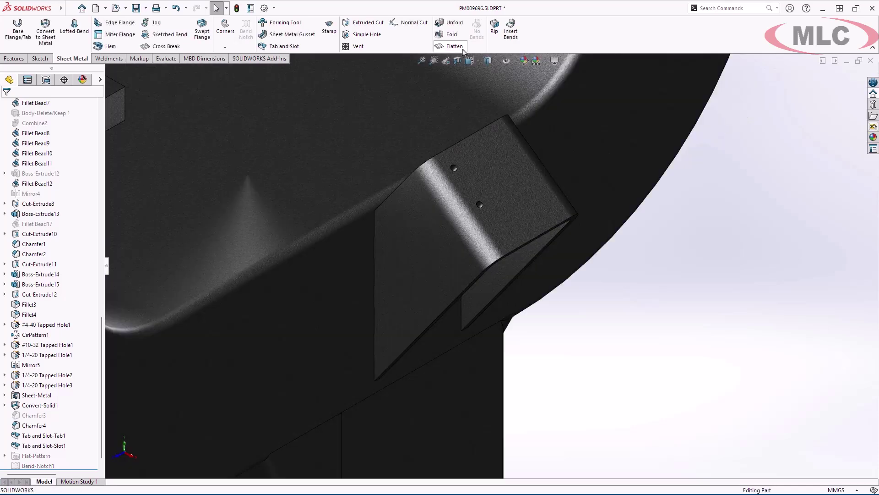
pyautogui.click(128, 26)
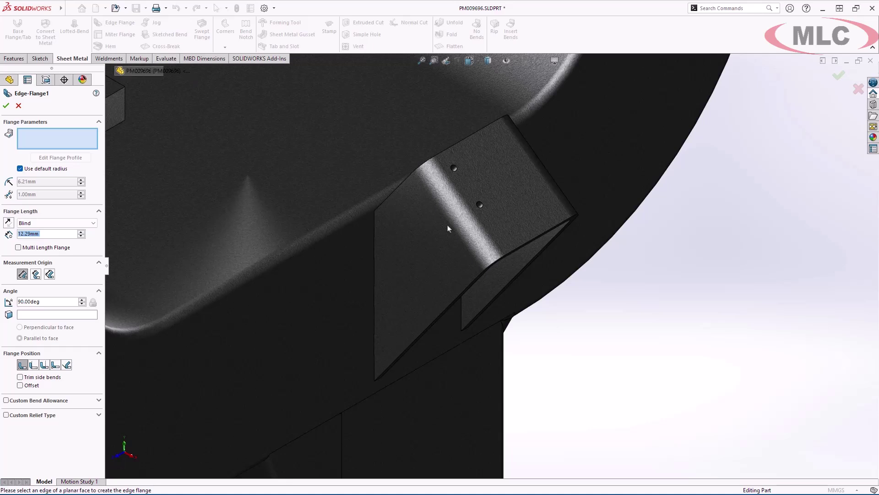
# Flange two gusset edges at 80.00mm, then give the first flange its own 30 mm length.
pyautogui.click(522, 249)
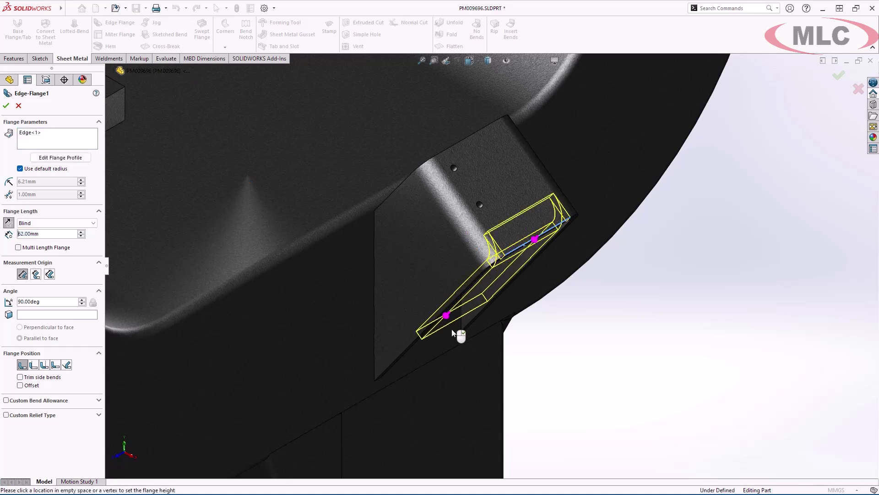
pyautogui.click(426, 349)
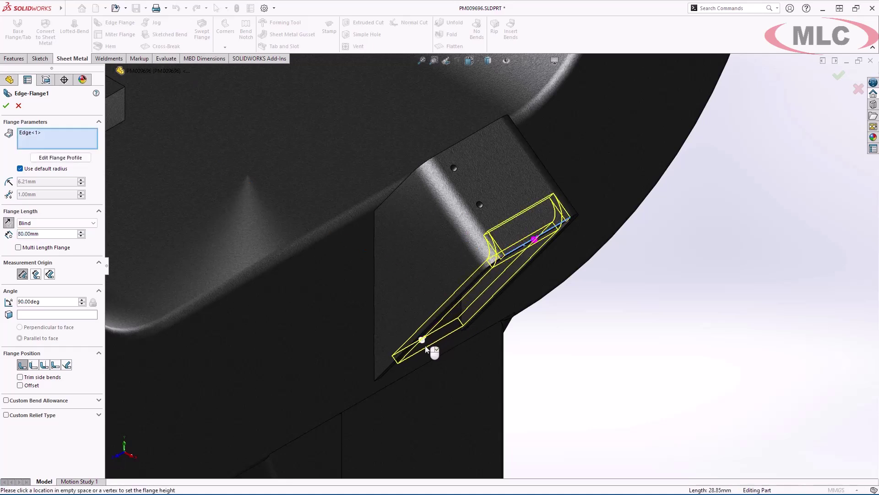
pyautogui.click(463, 144)
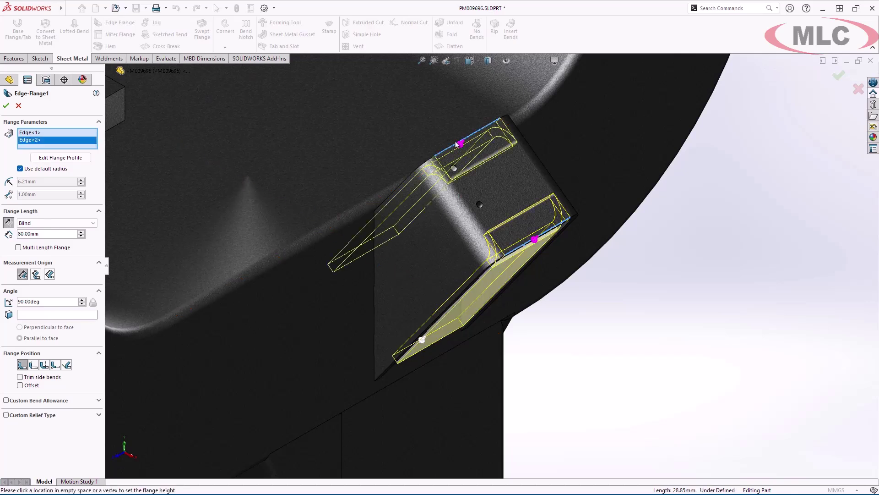
pyautogui.click(71, 248)
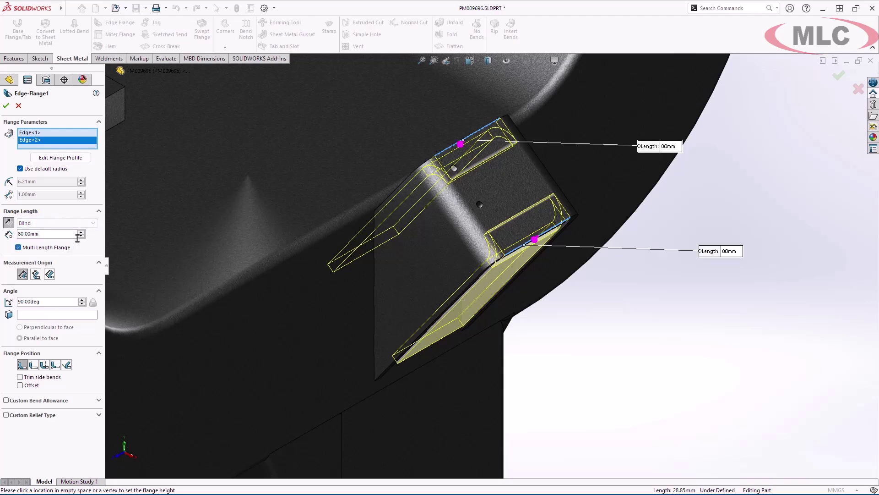
pyautogui.click(81, 236)
pyautogui.click(81, 236)
pyautogui.click(81, 236)
pyautogui.click(81, 237)
pyautogui.click(81, 236)
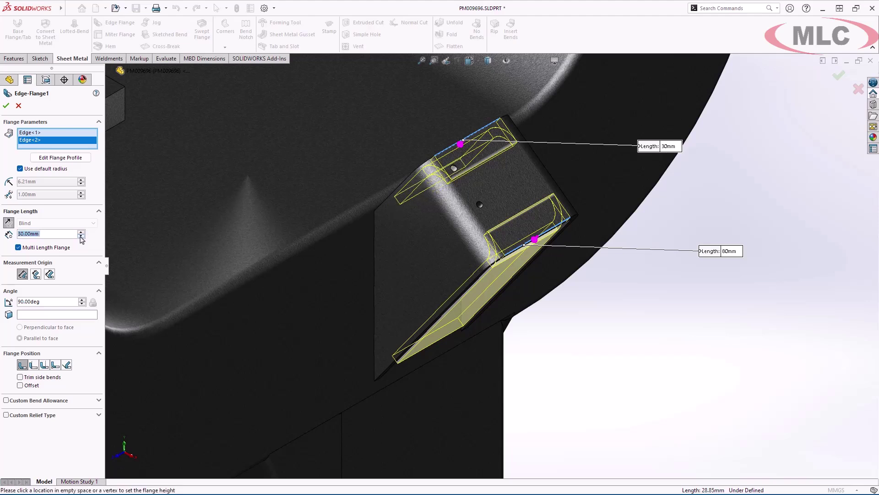
# Set a custom 2 mm bend radius, edit the flange profile, and finish Edge-Flange1.
pyautogui.click(20, 169)
pyautogui.doubleClick(38, 182)
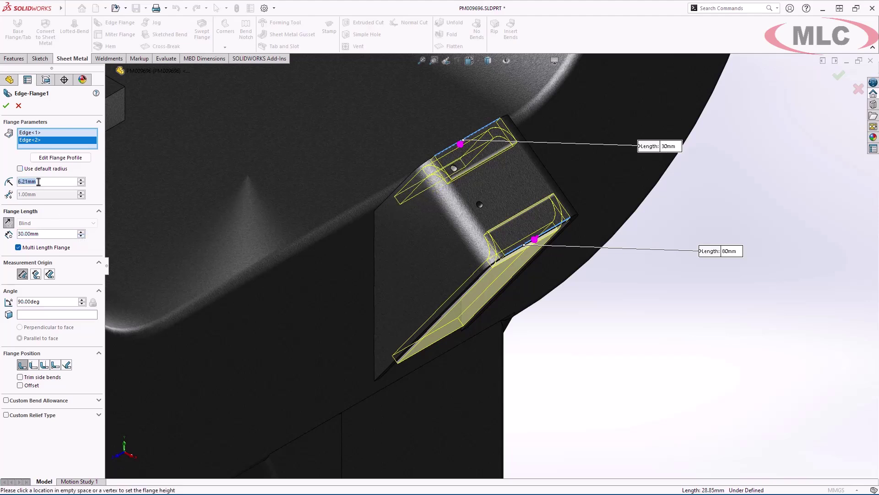
pyautogui.write('2')
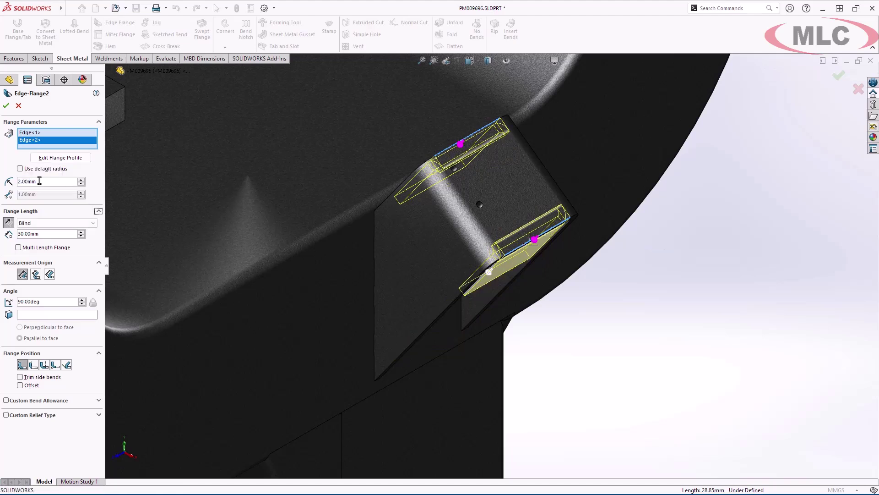
pyautogui.click(86, 161)
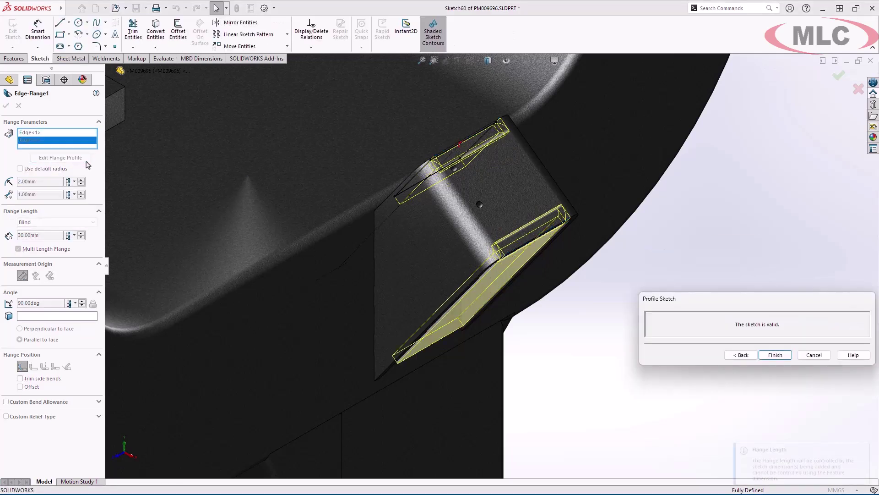
pyautogui.moveTo(585, 326); pyautogui.dragTo(579, 306, button='middle')
pyautogui.click(787, 358)
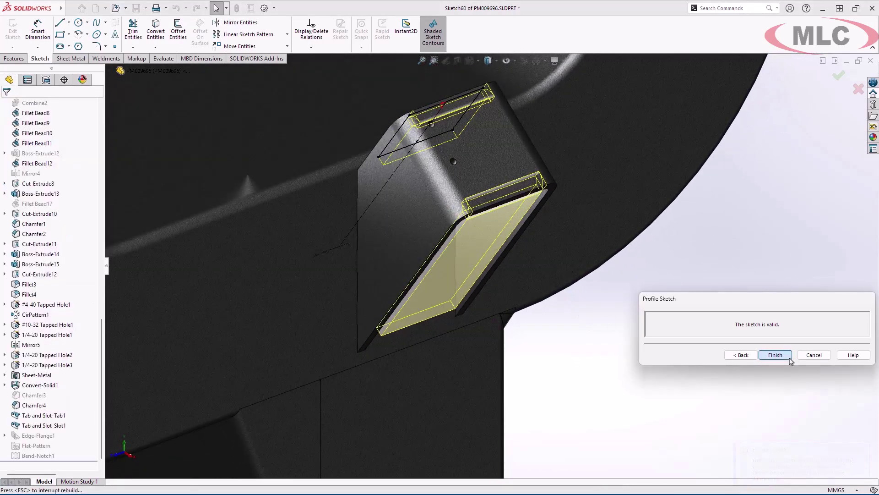
pyautogui.press('space')
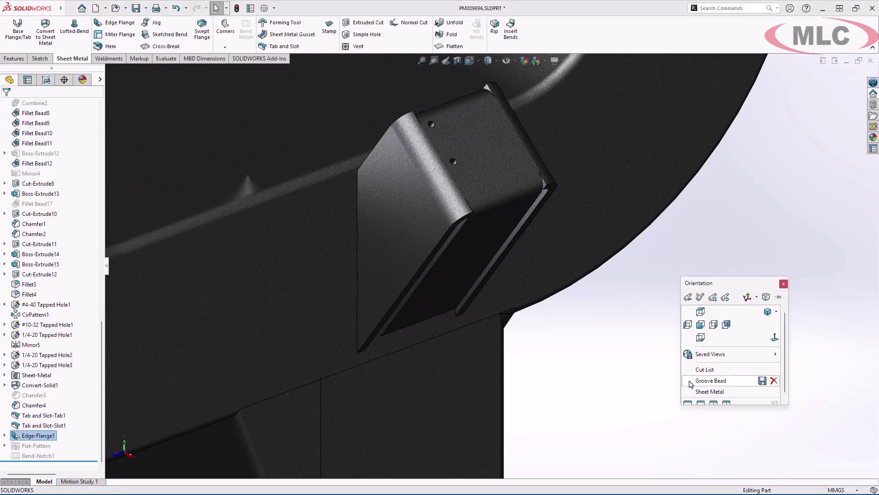
# Switch to the Groove Bead saved view and select the chamfered joint face.
pyautogui.click(694, 382)
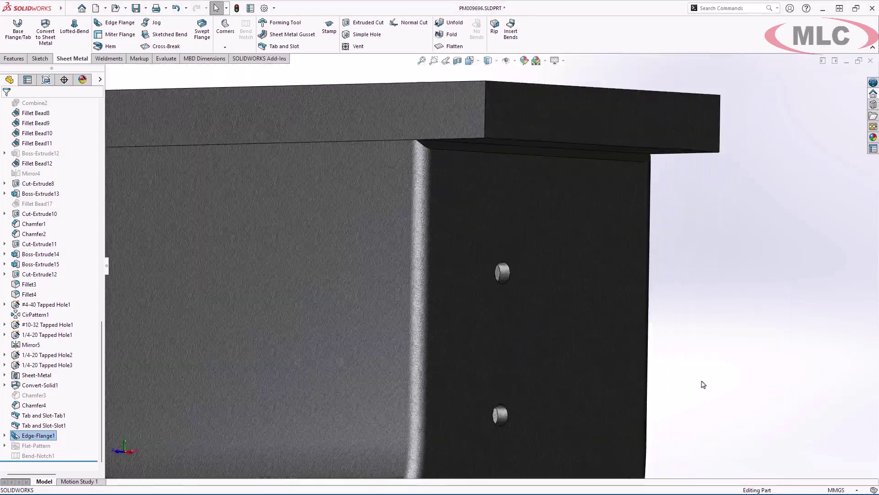
pyautogui.click(584, 277)
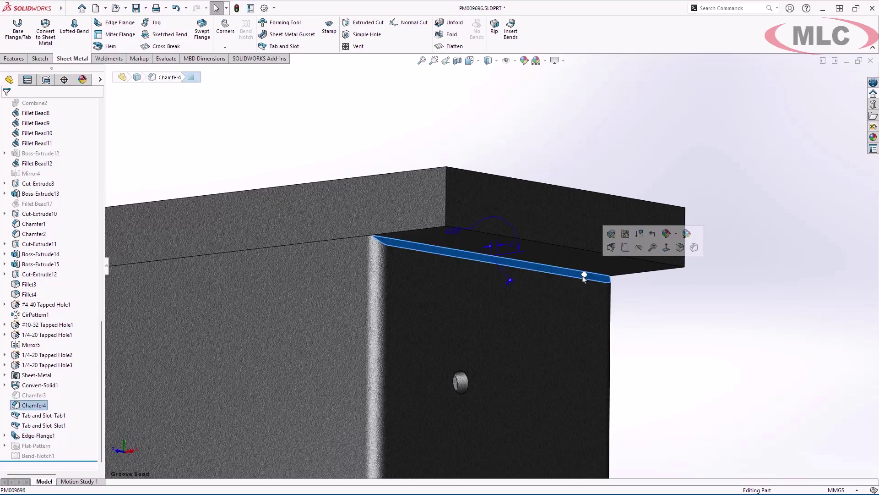
pyautogui.click(109, 58)
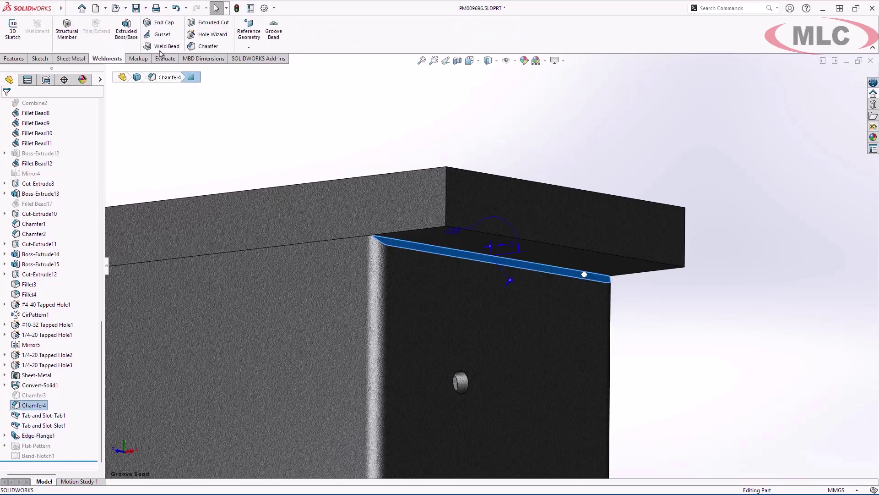
# Start a groove bead between the chamfer face and the top flange's underside.
pyautogui.click(277, 50)
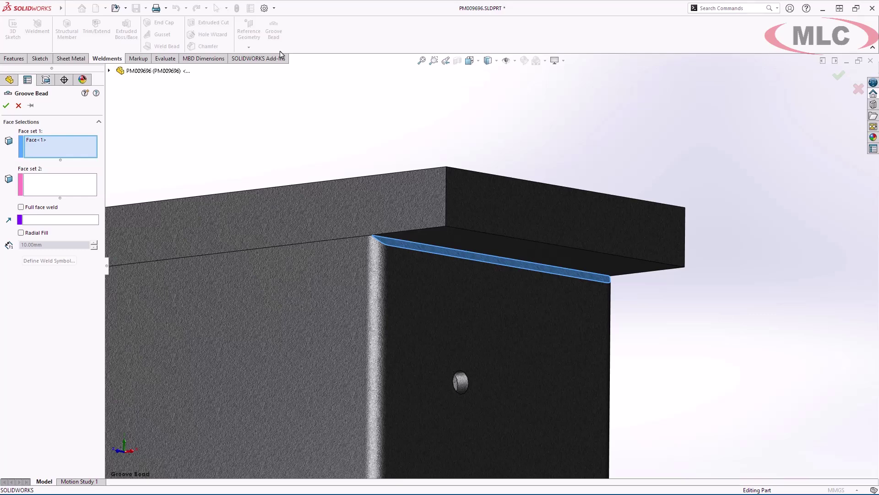
pyautogui.click(87, 190)
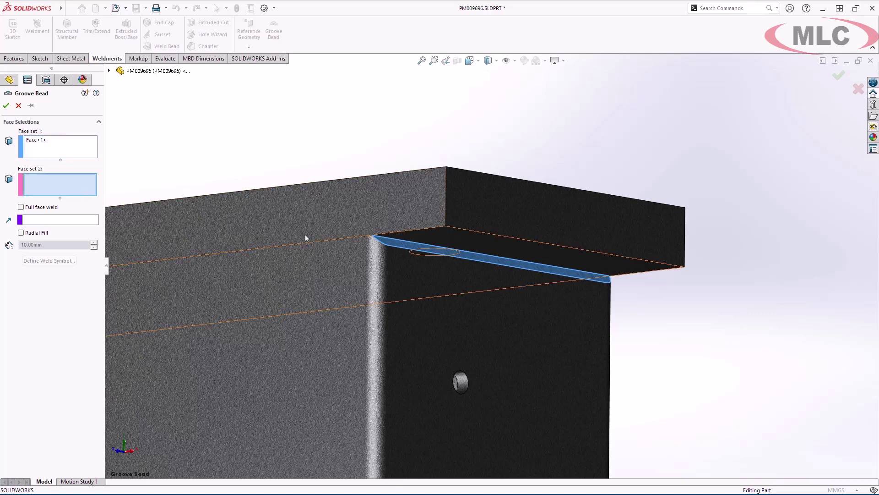
pyautogui.click(455, 249)
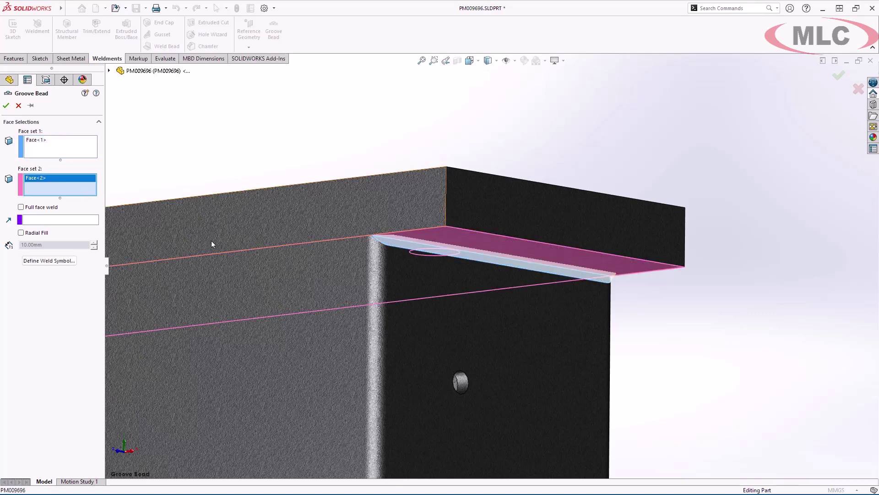
# Define a groove weld symbol with C - Chipping finish, root opening 2 and angle 90°.
pyautogui.click(66, 260)
pyautogui.click(443, 201)
pyautogui.click(432, 222)
pyautogui.click(437, 225)
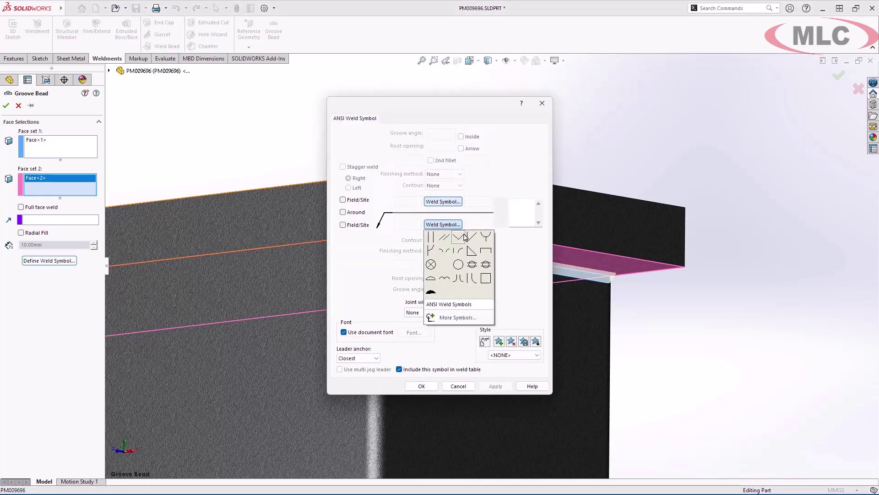
pyautogui.click(469, 238)
pyautogui.click(460, 251)
pyautogui.click(442, 262)
pyautogui.click(454, 277)
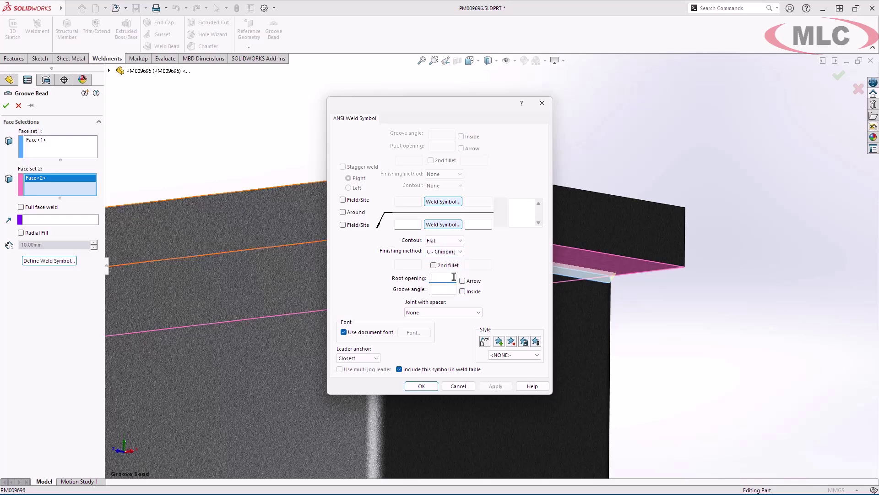
pyautogui.write('2')
pyautogui.click(452, 288)
pyautogui.write('90')
pyautogui.click(435, 387)
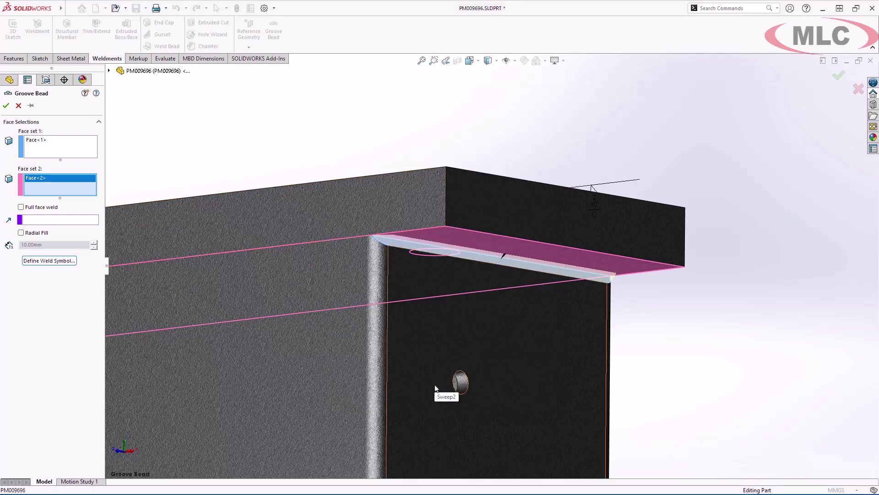
# Create Groove Bead1 and place its weld symbol beside the part.
pyautogui.press('Return')
pyautogui.moveTo(593, 209); pyautogui.dragTo(625, 350)
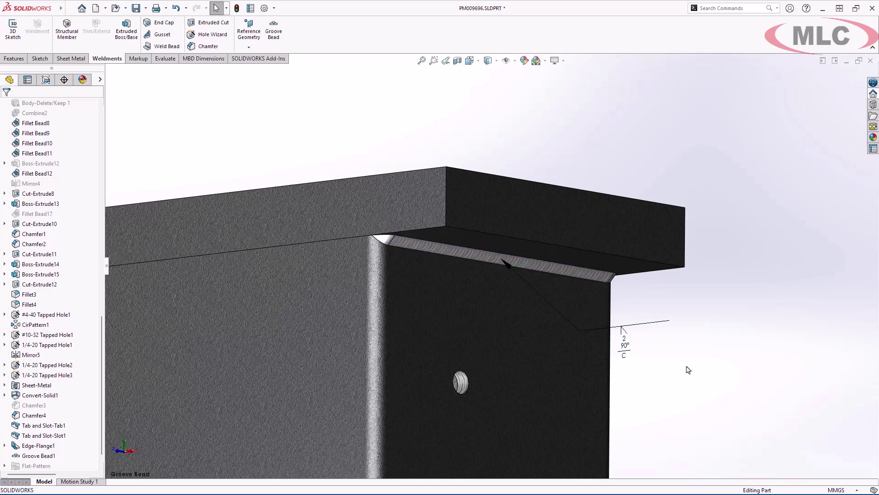
pyautogui.scroll(8, 687, 370)
# Start a Mirror feature with the Groove Bead1 body selected, ready to pick the plane.
pyautogui.scroll(1, 675, 433)
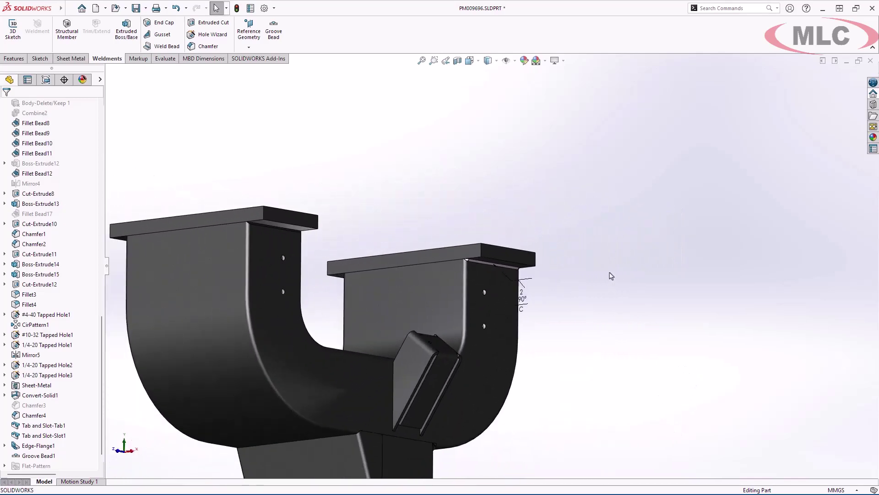
pyautogui.press('s')
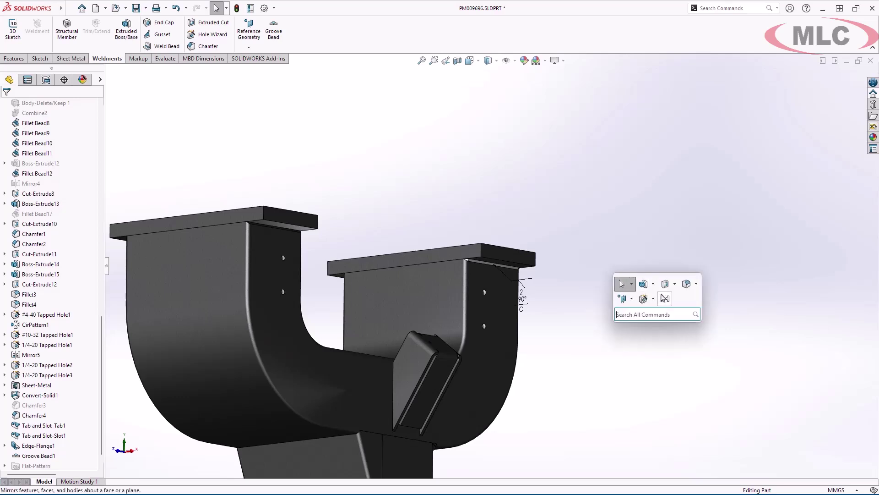
pyautogui.click(665, 298)
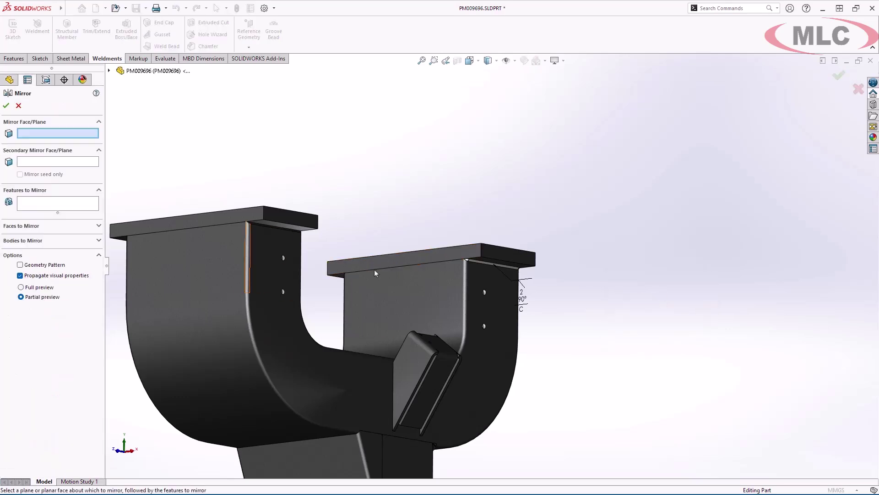
pyautogui.click(93, 243)
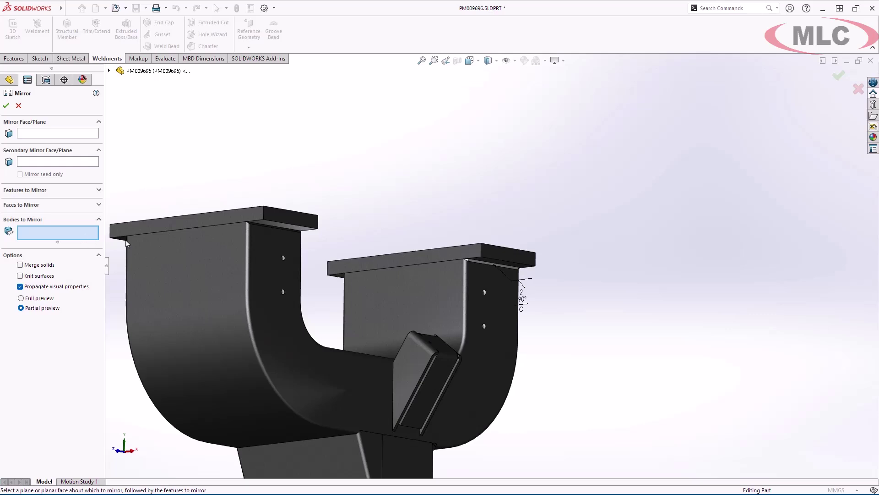
pyautogui.click(493, 266)
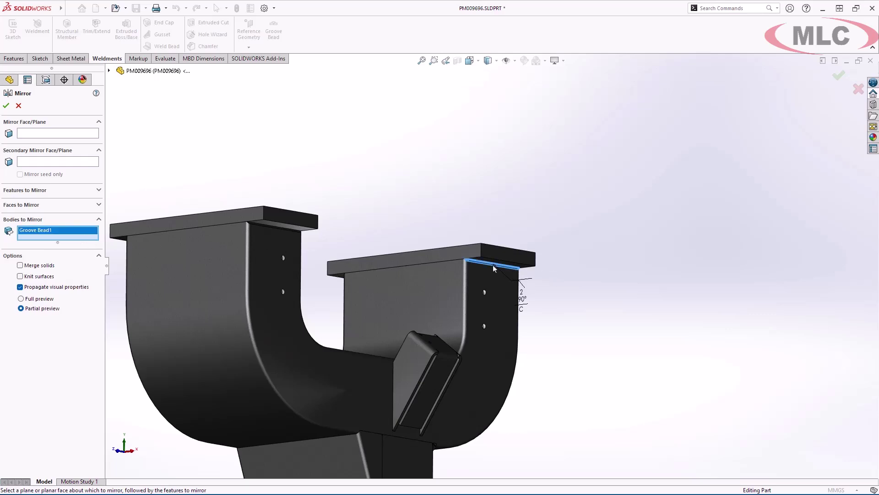
pyautogui.click(94, 134)
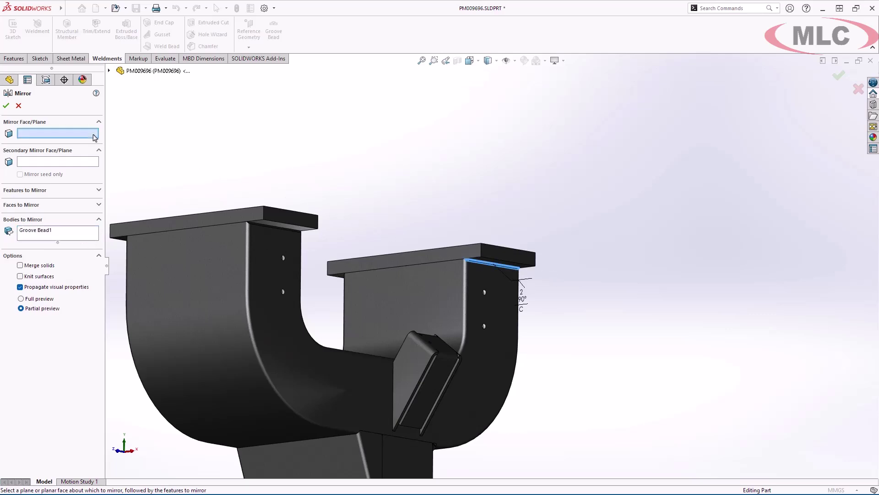